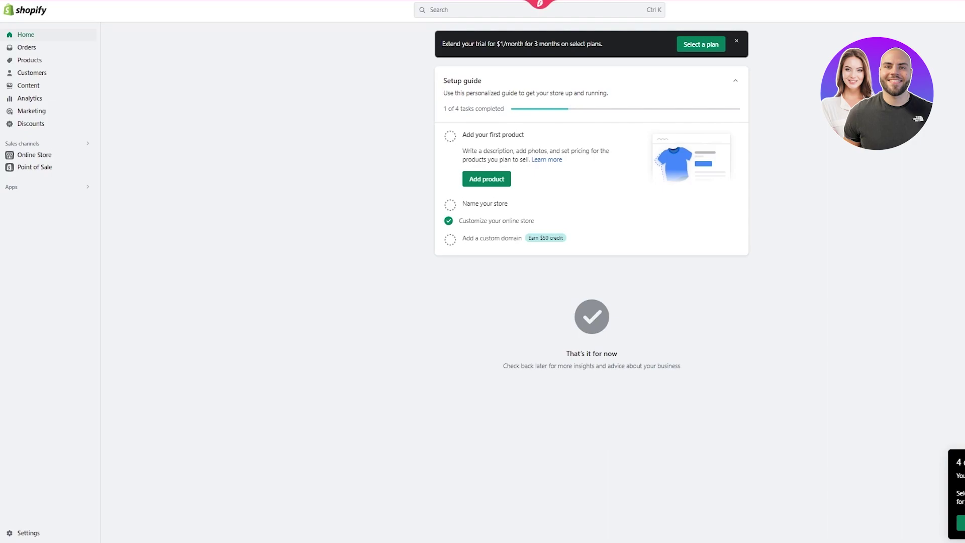
- Open the theme editor for the live Dawn theme from Online Store
{"action": "left_click", "coordinate": [63, 157]}
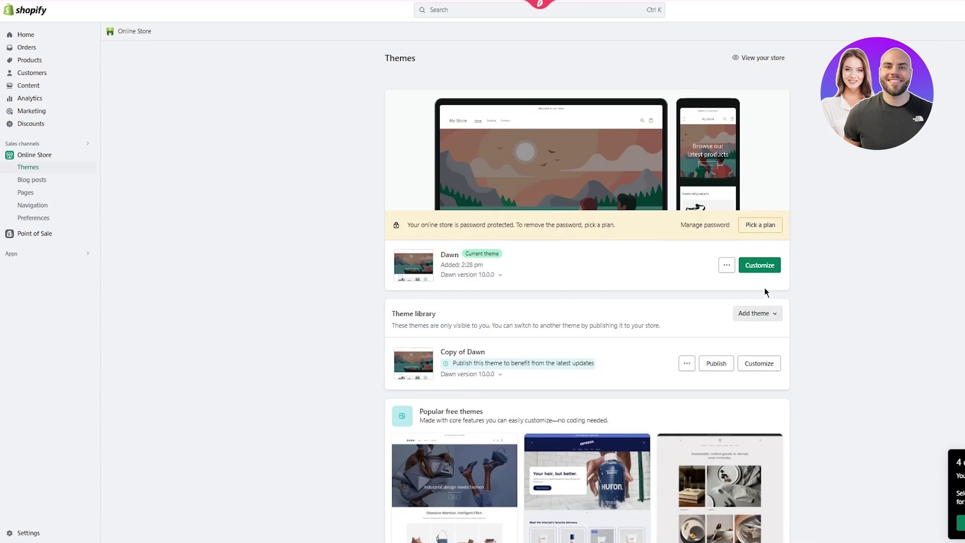
{"action": "left_click", "coordinate": [760, 267]}
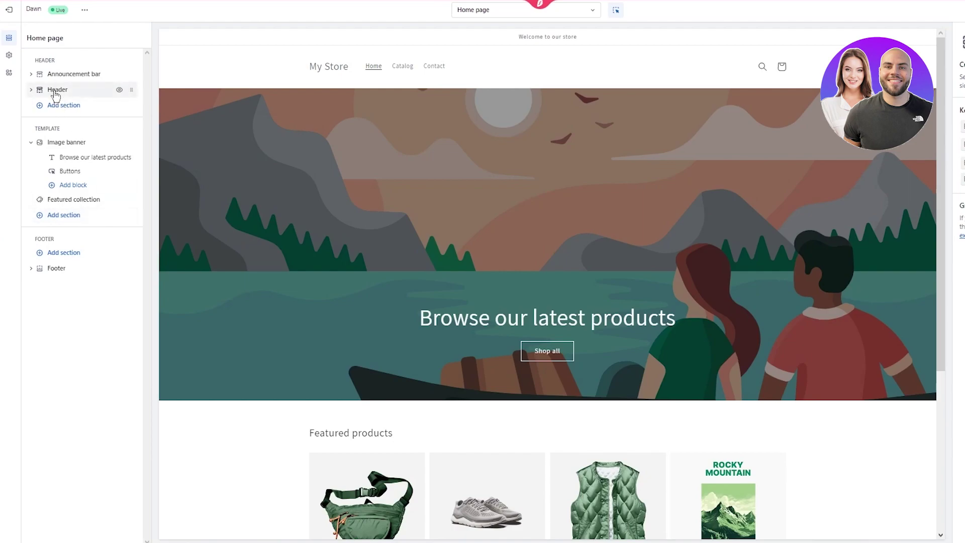
- Browse the addable home-page sections, close them unused, and exit the editor to Themes
{"action": "left_click", "coordinate": [56, 221]}
{"action": "scroll", "coordinate": [246, 355], "scroll_direction": "down", "scroll_amount": 3}
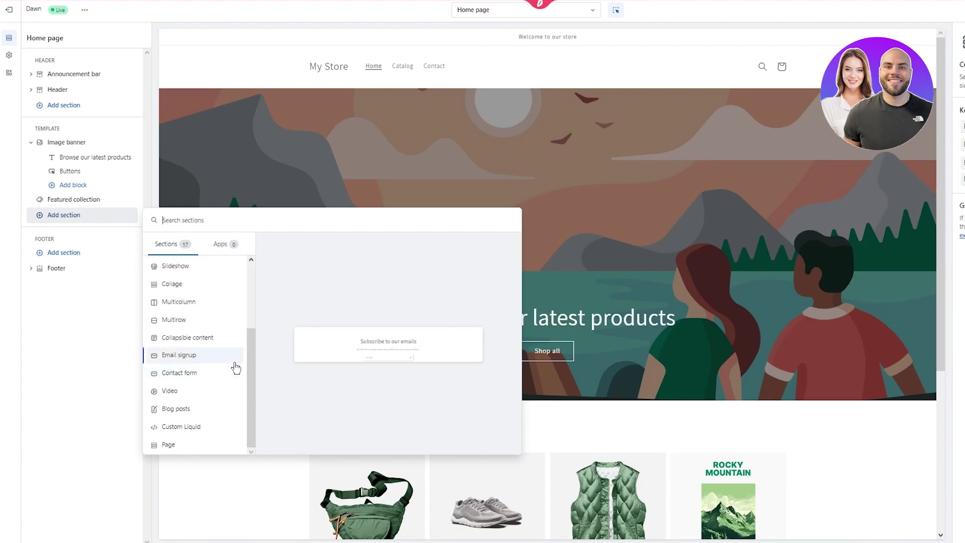
{"action": "scroll", "coordinate": [194, 316], "scroll_direction": "up", "scroll_amount": 3}
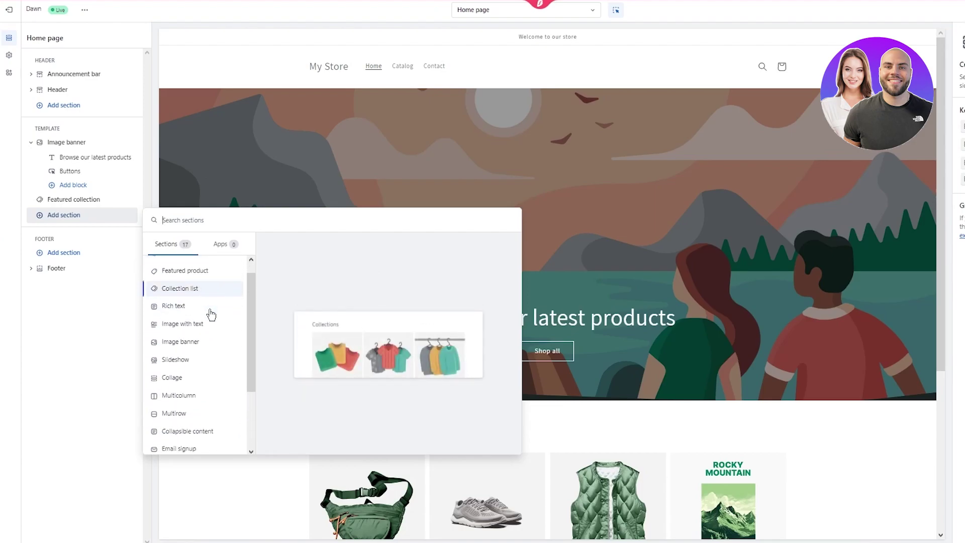
{"action": "scroll", "coordinate": [211, 314], "scroll_direction": "down", "scroll_amount": 3}
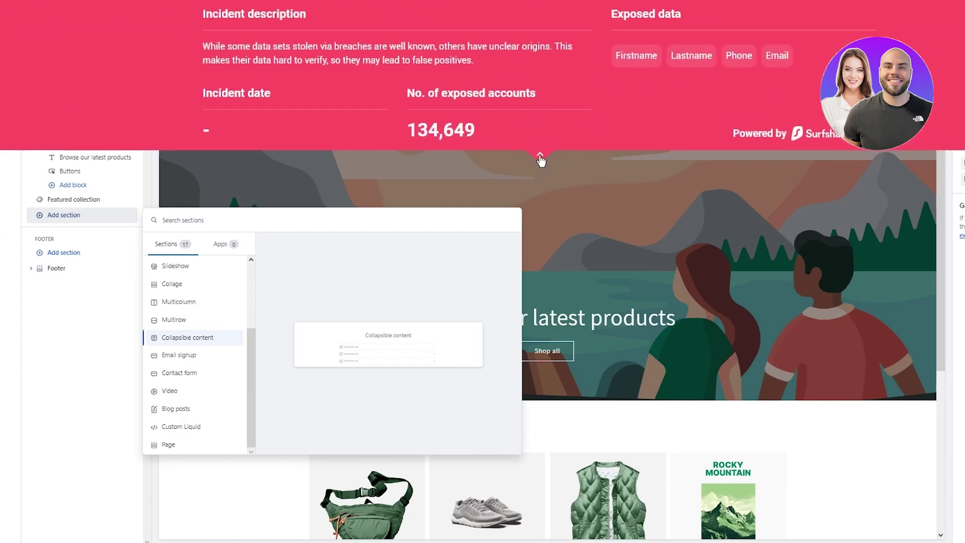
{"action": "left_click", "coordinate": [539, 157]}
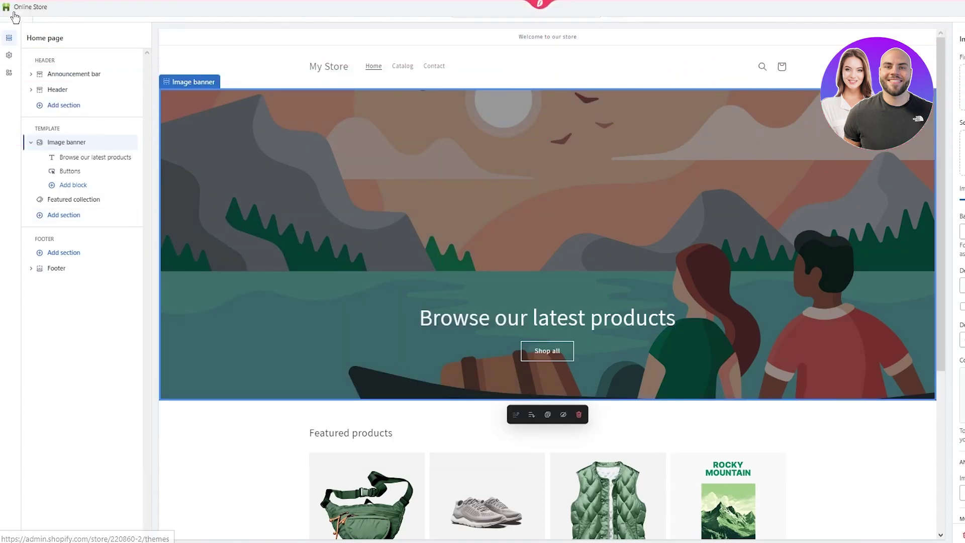
{"action": "left_click", "coordinate": [9, 9]}
{"action": "left_click", "coordinate": [453, 12]}
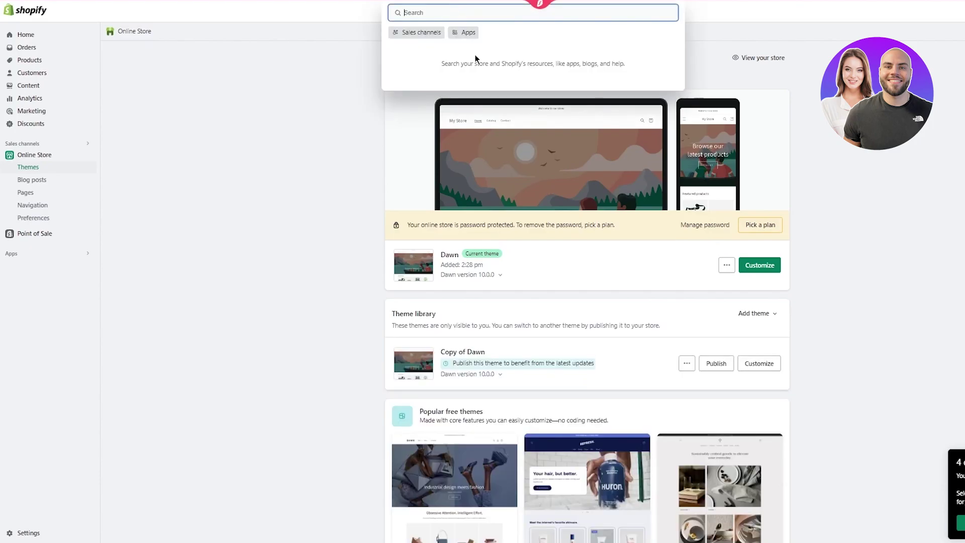
- Search the Shopify App Store apps for 'judge.me'
{"action": "left_click", "coordinate": [465, 32]}
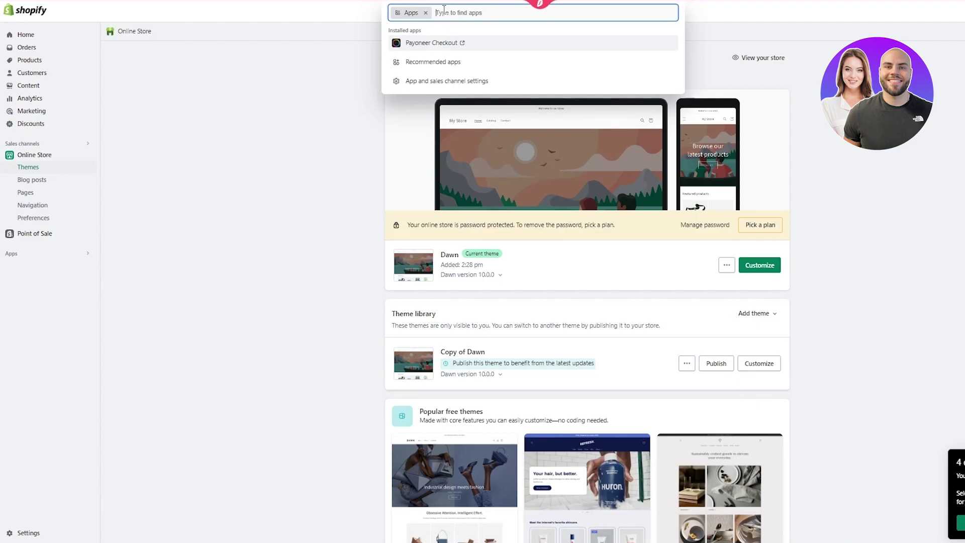
{"action": "type", "text": "judge."}
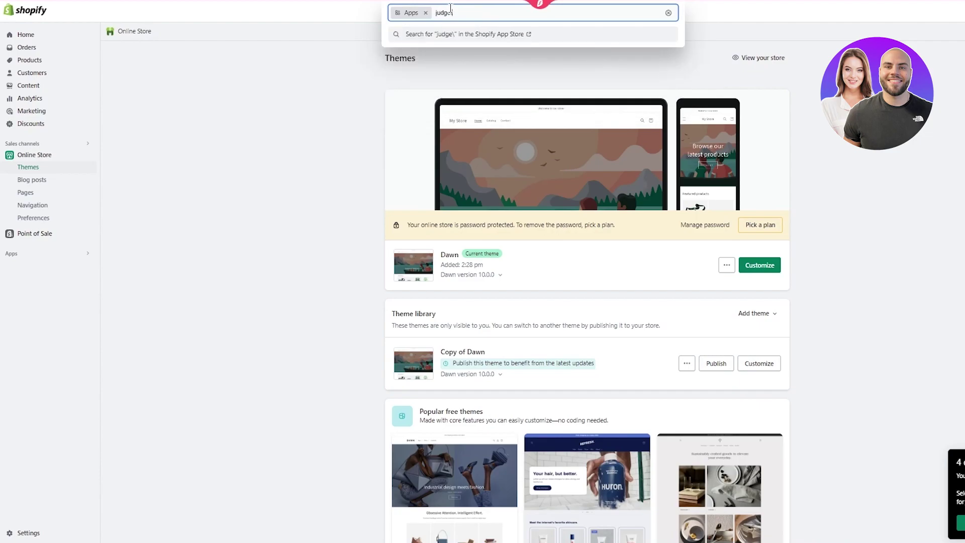
{"action": "type", "text": "me"}
{"action": "key", "text": "Return"}
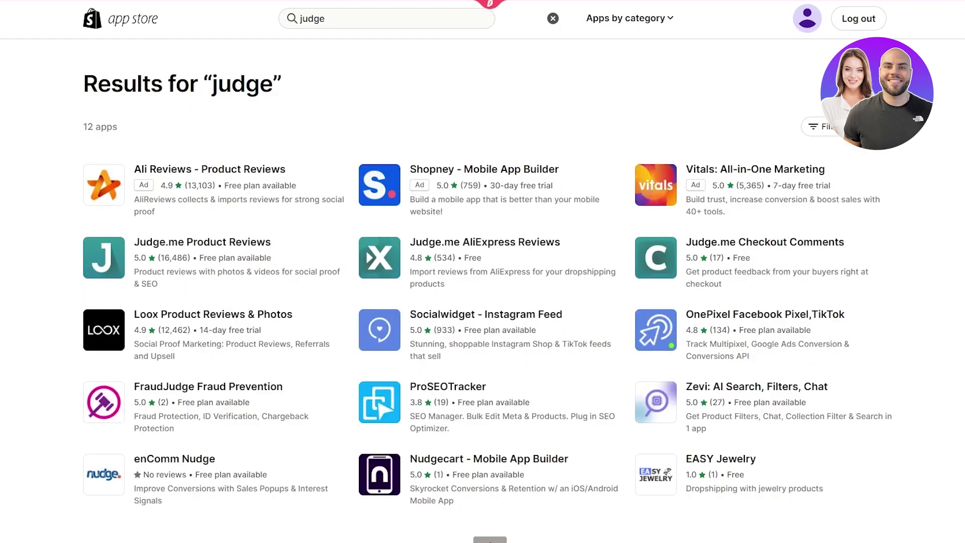
- Open the Judge.me Product Reviews listing and choose Add app
{"action": "left_click", "coordinate": [241, 247]}
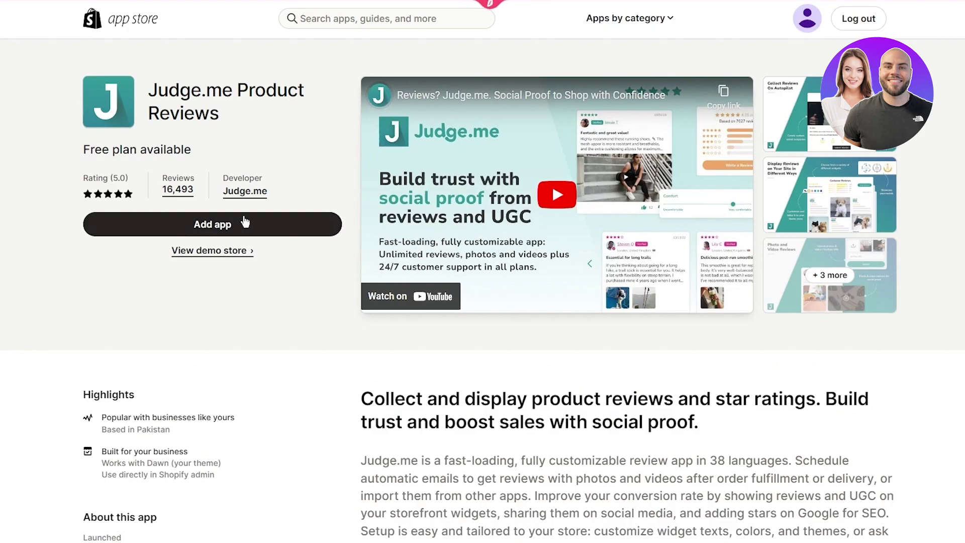
{"action": "left_click", "coordinate": [228, 225]}
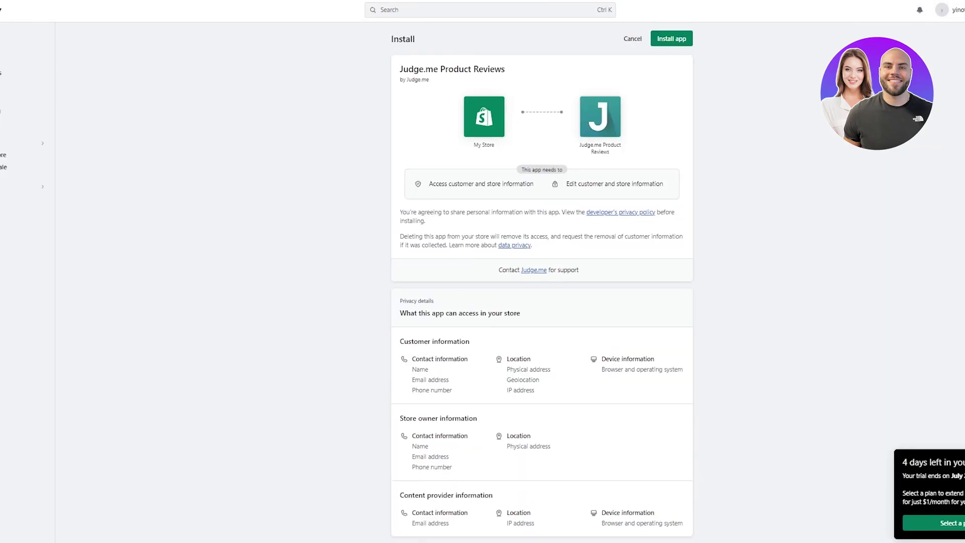
- Confirm installing Judge.me Product Reviews on the permissions screen
{"action": "left_click", "coordinate": [688, 36]}
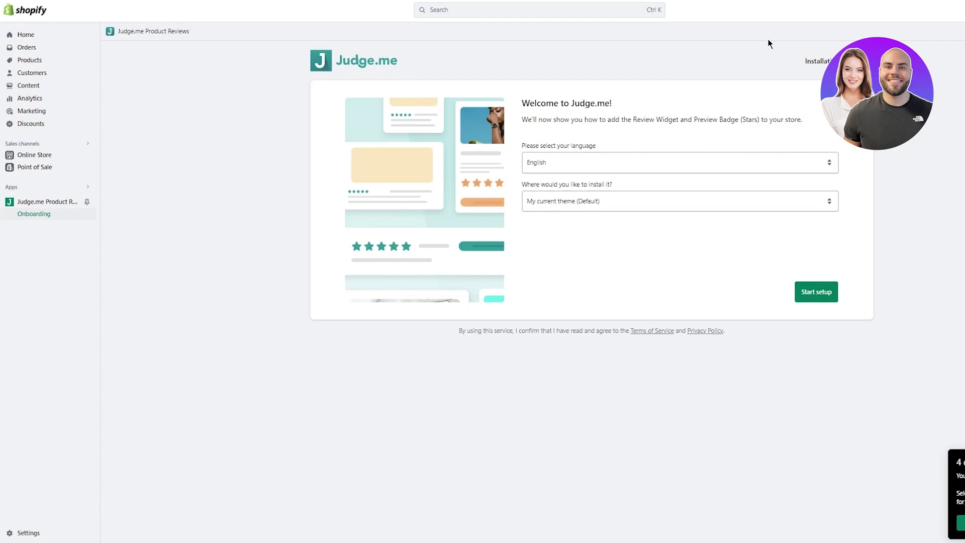
- Keep English as language and My current theme (Default) for installation
{"action": "left_click", "coordinate": [674, 162]}
{"action": "left_click", "coordinate": [626, 176]}
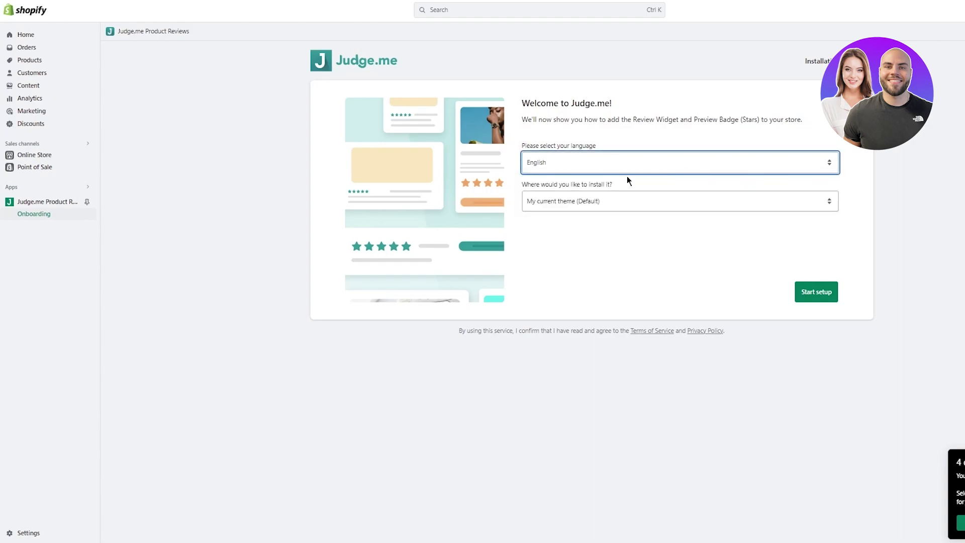
{"action": "left_click", "coordinate": [584, 200]}
{"action": "left_click", "coordinate": [638, 216]}
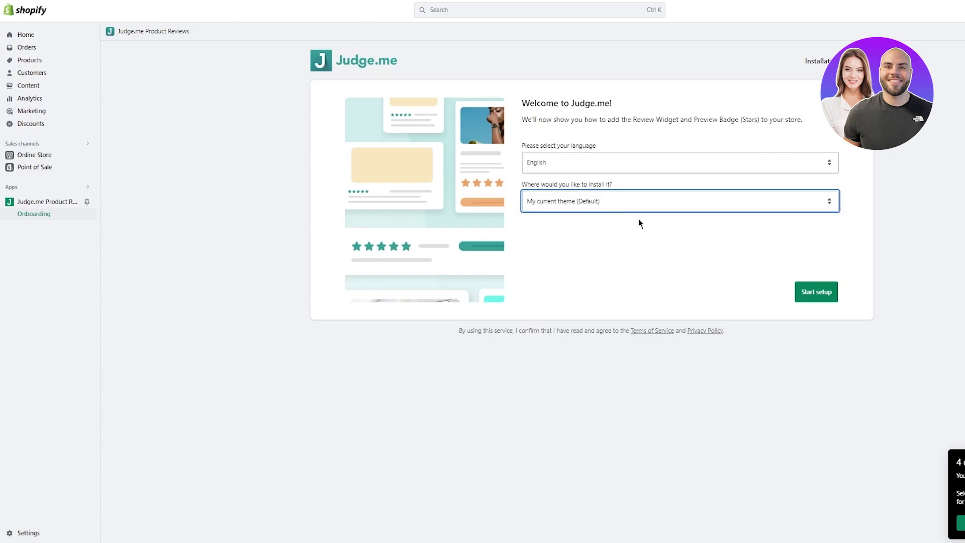
- Start setup, enable the Judge.me app embed, and advance to the next step
{"action": "left_click", "coordinate": [836, 293]}
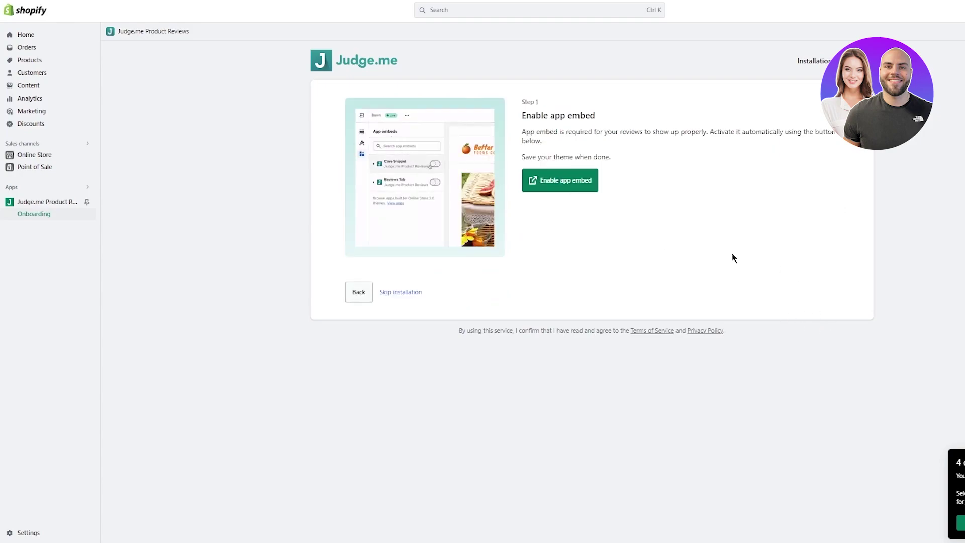
{"action": "left_click", "coordinate": [553, 189]}
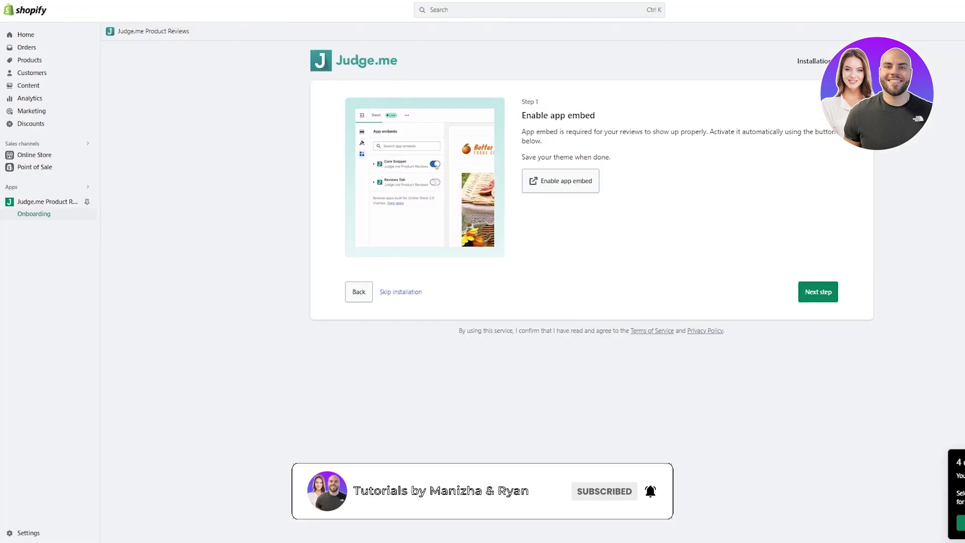
{"action": "left_click", "coordinate": [817, 291]}
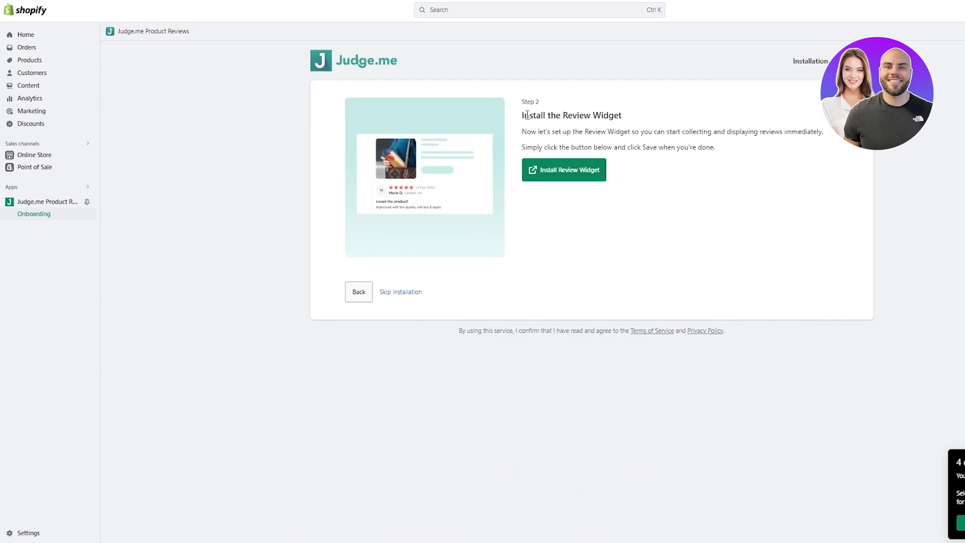
- Install the Review Widget on the product page and recheck until it is detected
{"action": "left_click_drag", "start_coordinate": [527, 115], "coordinate": [743, 168]}
{"action": "left_click", "coordinate": [728, 171]}
{"action": "left_click_drag", "start_coordinate": [608, 142], "coordinate": [765, 142]}
{"action": "left_click", "coordinate": [771, 157]}
{"action": "left_click", "coordinate": [557, 170]}
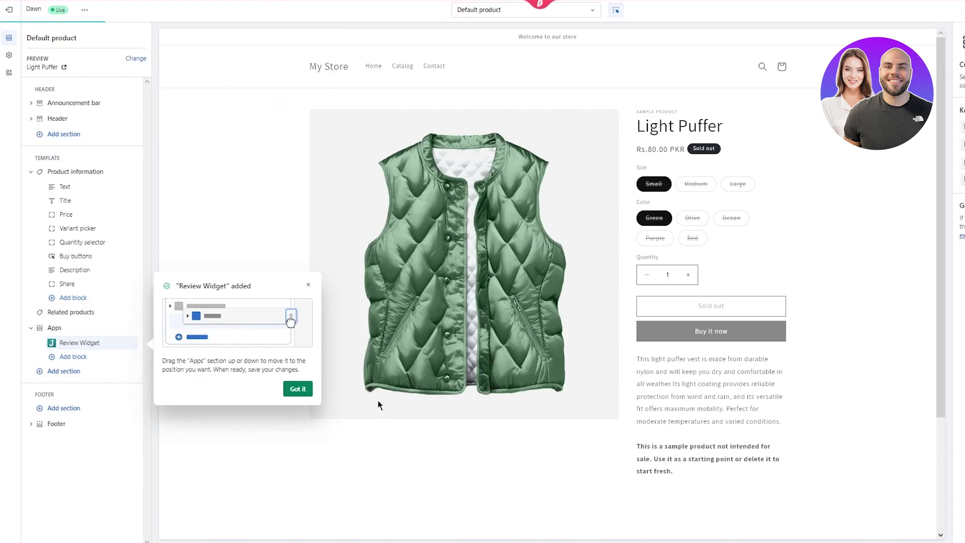
{"action": "left_click", "coordinate": [297, 389]}
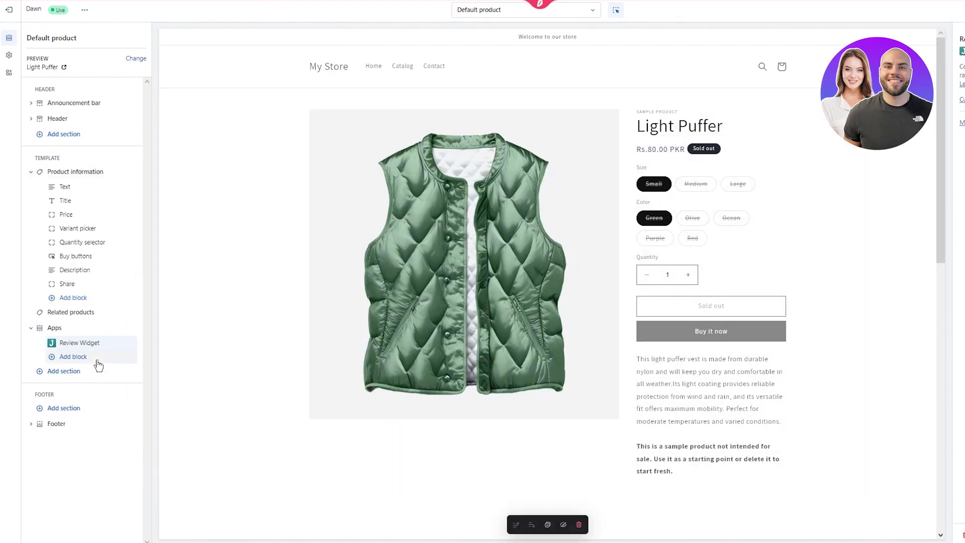
{"action": "left_click", "coordinate": [79, 342]}
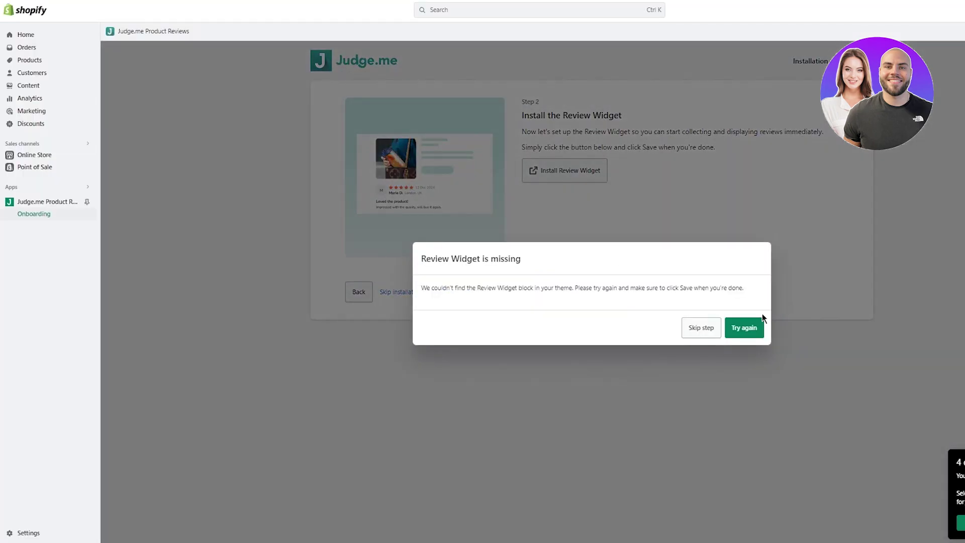
{"action": "left_click", "coordinate": [759, 324]}
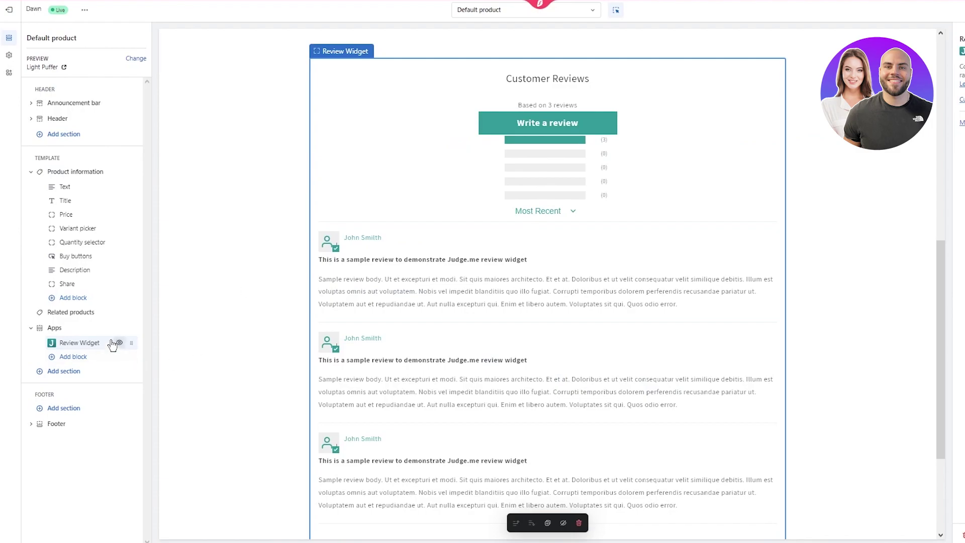
{"action": "scroll", "coordinate": [743, 274], "scroll_direction": "down", "scroll_amount": 3}
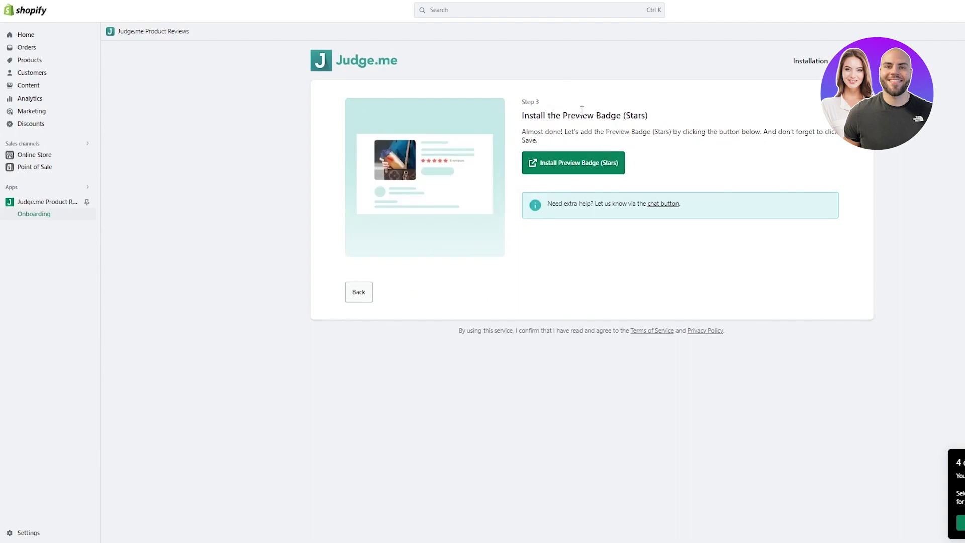
- Add the Preview Badge (Stars) block under the product description in the theme editor
{"action": "left_click_drag", "start_coordinate": [522, 130], "coordinate": [819, 150]}
{"action": "left_click", "coordinate": [819, 150]}
{"action": "left_click", "coordinate": [590, 168]}
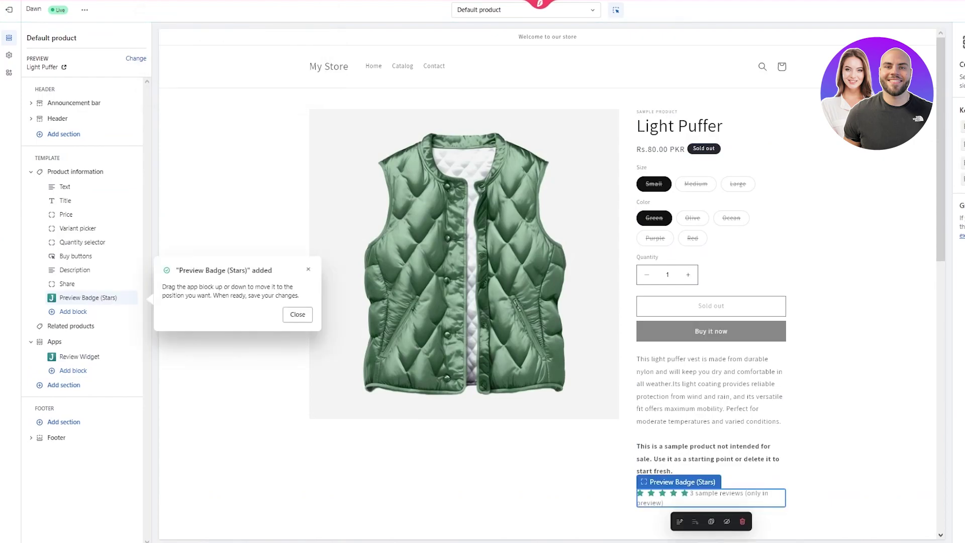
{"action": "left_click", "coordinate": [296, 316]}
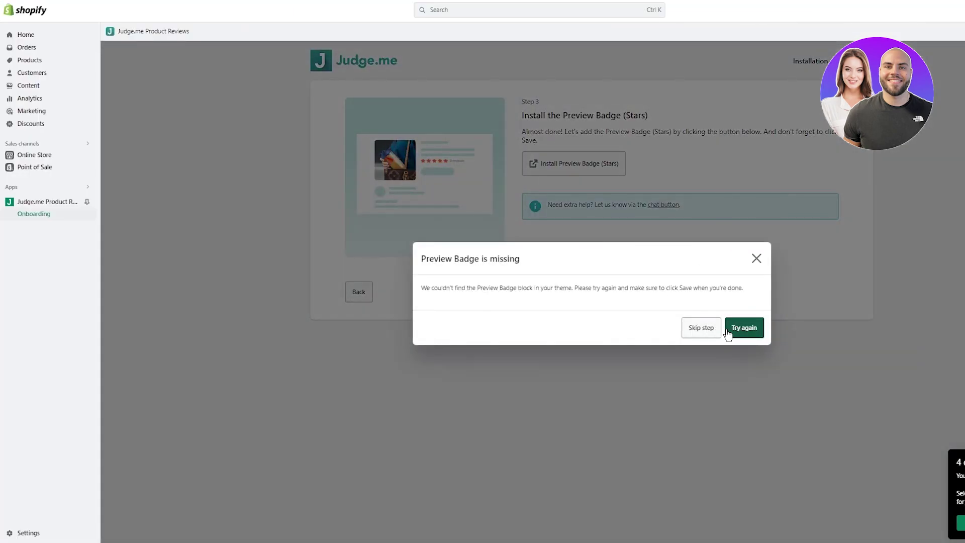
- Save the star badge in the theme editor, recheck its installation, and finish onboarding
{"action": "left_click", "coordinate": [744, 328]}
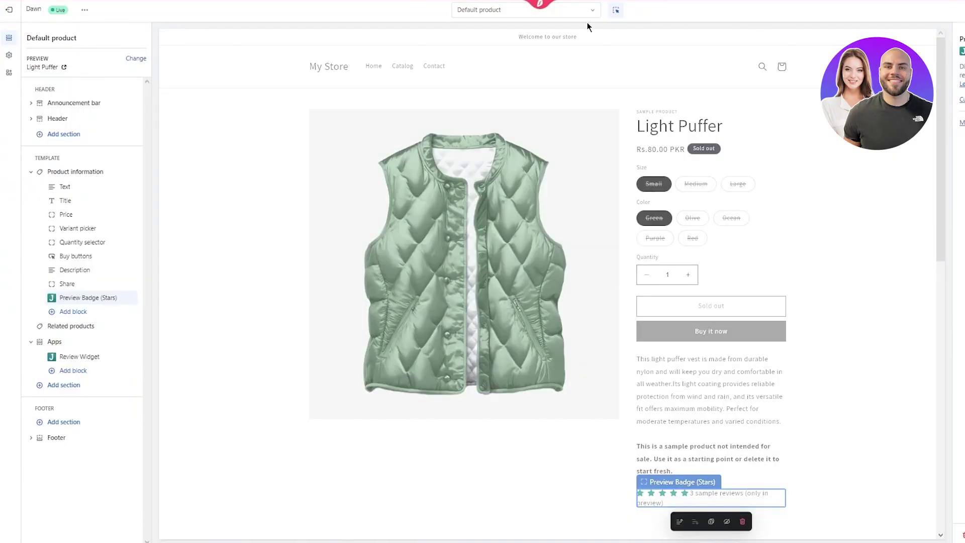
{"action": "scroll", "coordinate": [581, 234], "scroll_direction": "down", "scroll_amount": 3}
{"action": "scroll", "coordinate": [732, 338], "scroll_direction": "down", "scroll_amount": 1}
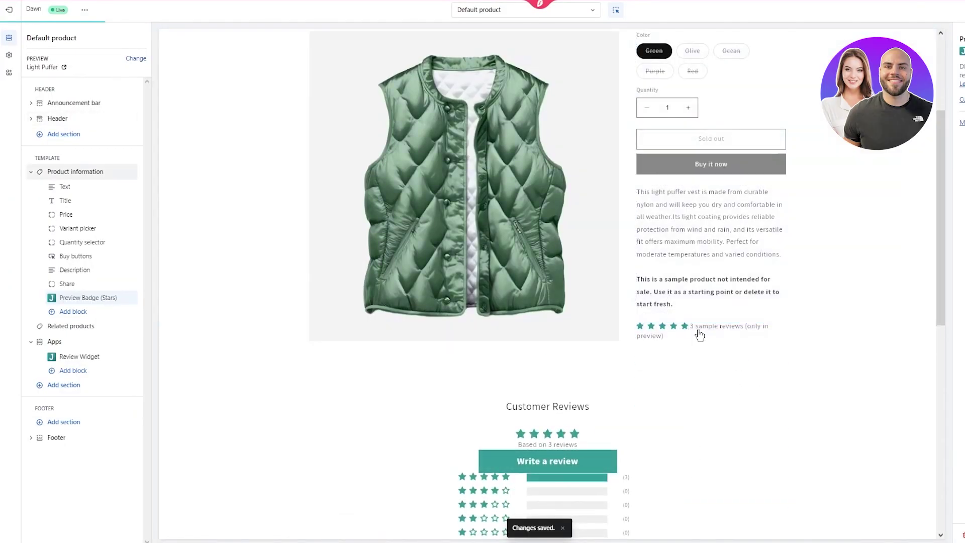
{"action": "scroll", "coordinate": [699, 336], "scroll_direction": "down", "scroll_amount": 2}
{"action": "scroll", "coordinate": [530, 246], "scroll_direction": "down", "scroll_amount": 4}
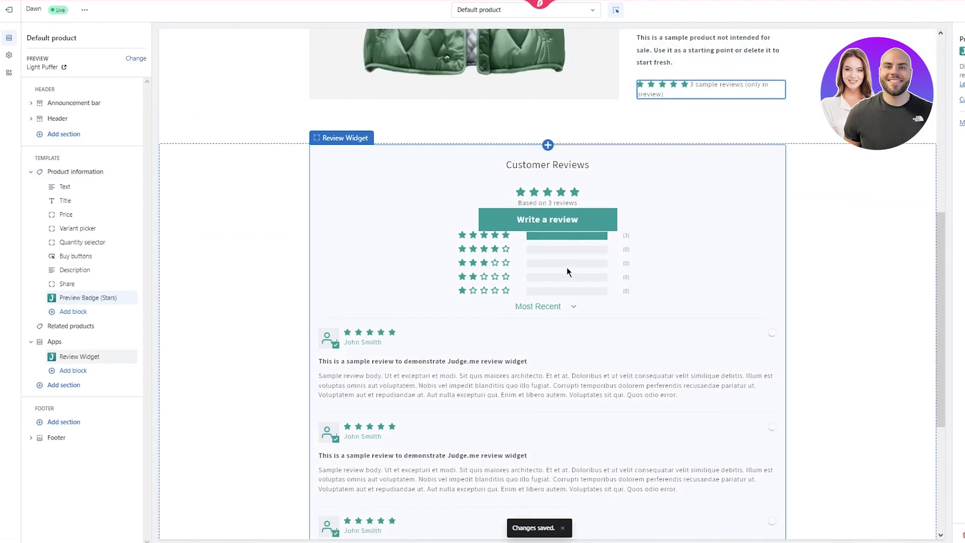
{"action": "scroll", "coordinate": [566, 267], "scroll_direction": "down", "scroll_amount": 5}
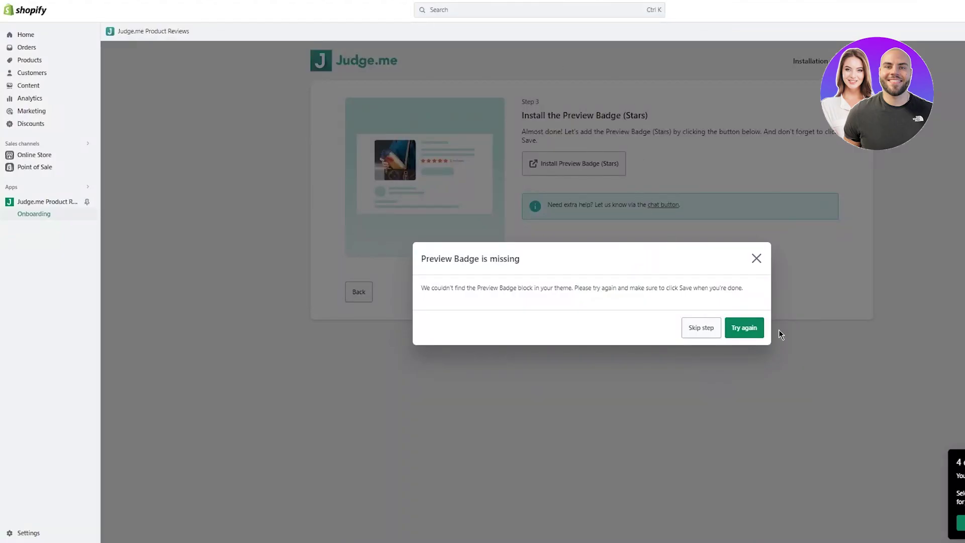
{"action": "left_click", "coordinate": [752, 329]}
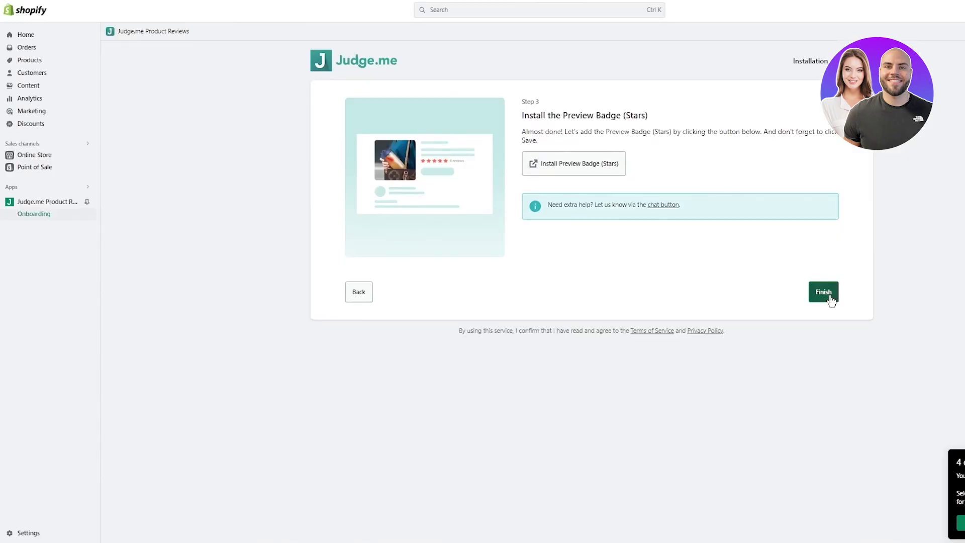
{"action": "left_click", "coordinate": [825, 293]}
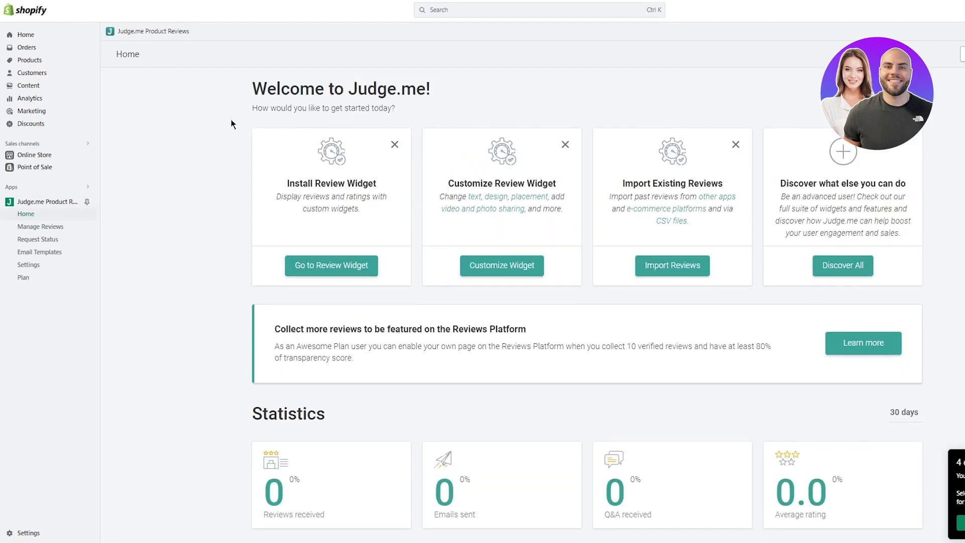
- Reopen the product template in the theme editor from Judge.me Home, adding another star badge
{"action": "scroll", "coordinate": [231, 122], "scroll_direction": "down", "scroll_amount": 1}
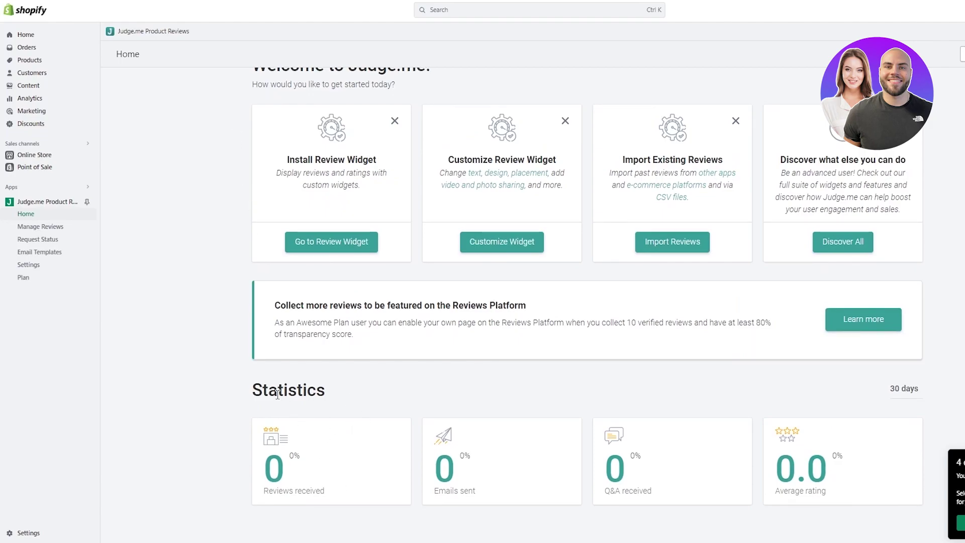
{"action": "left_click_drag", "start_coordinate": [267, 392], "coordinate": [515, 419]}
{"action": "left_click", "coordinate": [508, 399]}
{"action": "left_click", "coordinate": [508, 242]}
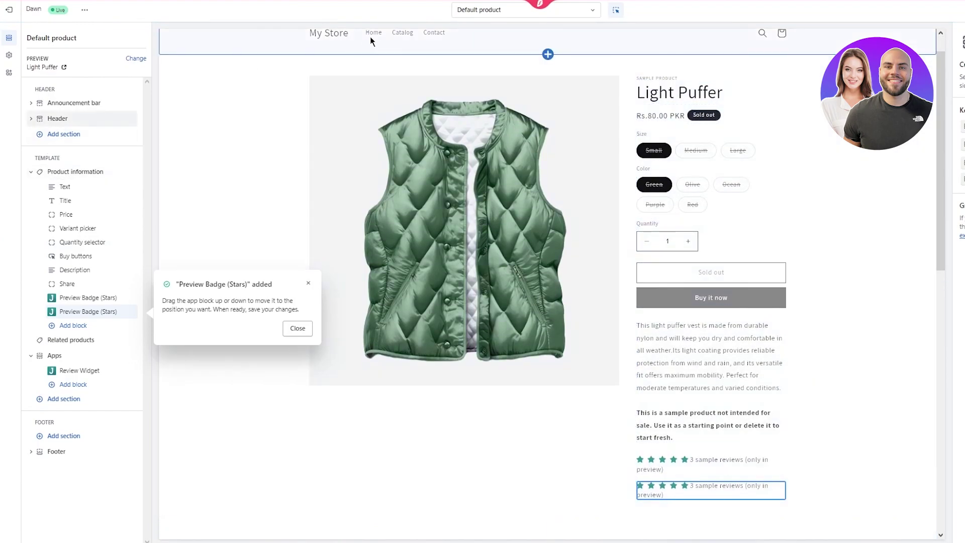
- Switch the theme editor's template to the Home page
{"action": "scroll", "coordinate": [377, 35], "scroll_direction": "up", "scroll_amount": 1}
{"action": "scroll", "coordinate": [374, 46], "scroll_direction": "up", "scroll_amount": 1}
{"action": "left_click", "coordinate": [372, 70]}
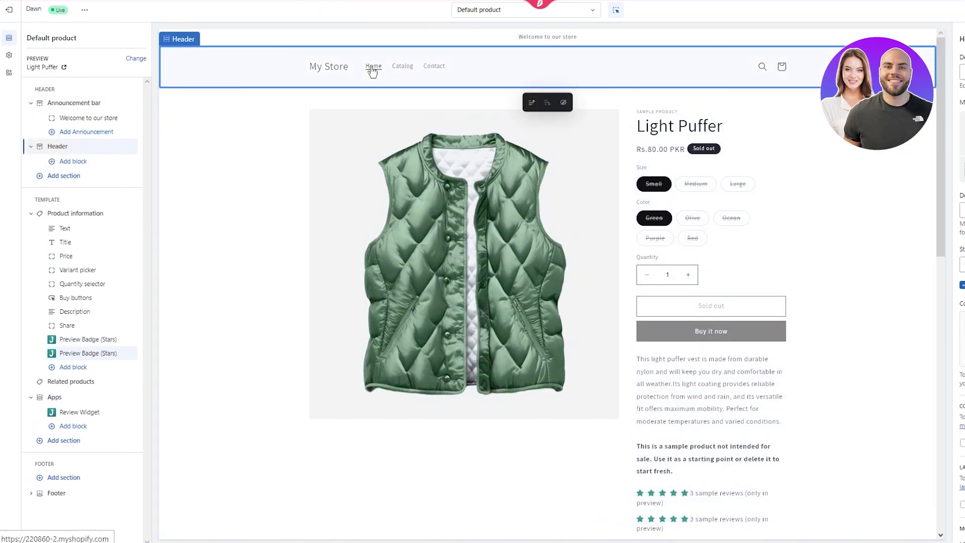
{"action": "left_click", "coordinate": [372, 68]}
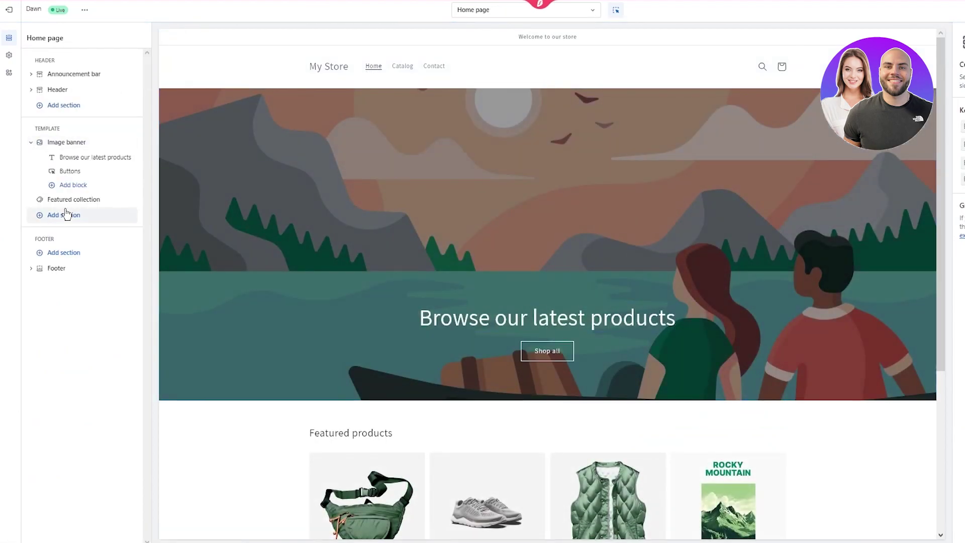
- Add the Judge.me Reviews Carousel app section to the home page
{"action": "left_click", "coordinate": [73, 223]}
{"action": "scroll", "coordinate": [164, 305], "scroll_direction": "down", "scroll_amount": 5}
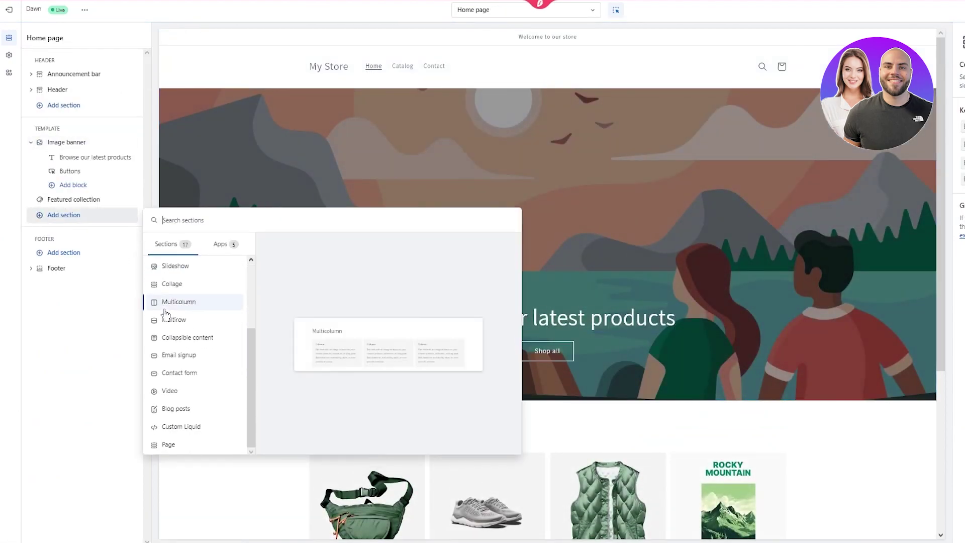
{"action": "left_click", "coordinate": [223, 245]}
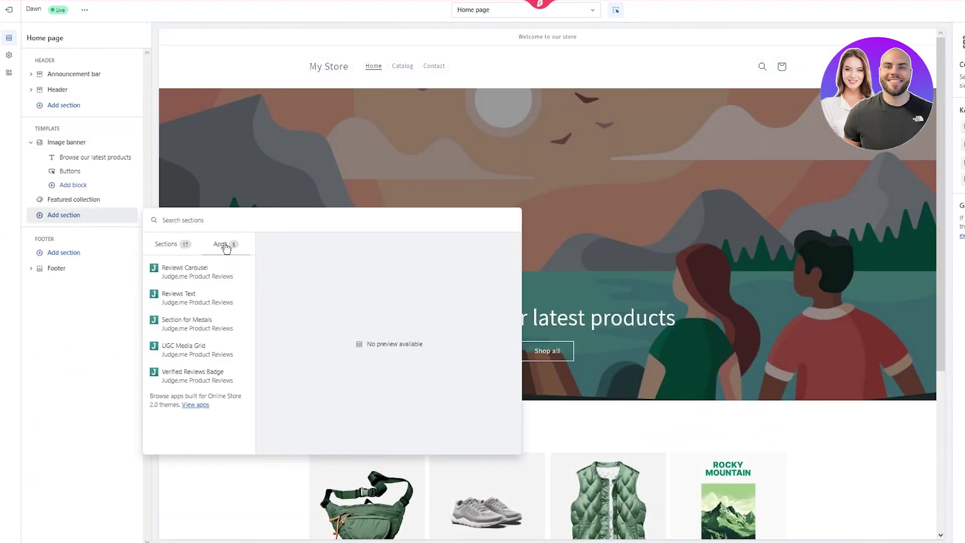
{"action": "left_click", "coordinate": [213, 272]}
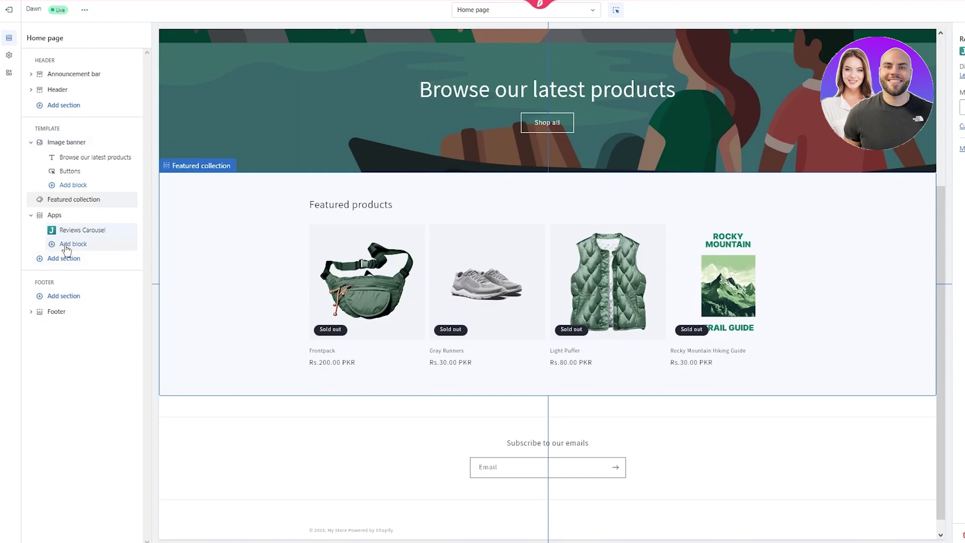
- Add a Reviews Text block to the Apps section and save the theme
{"action": "left_click", "coordinate": [67, 246]}
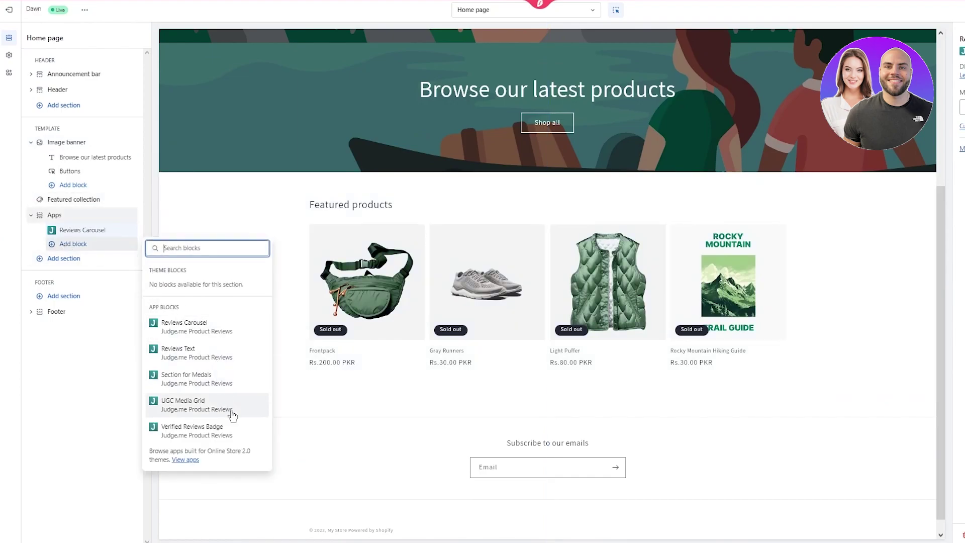
{"action": "left_click", "coordinate": [211, 348]}
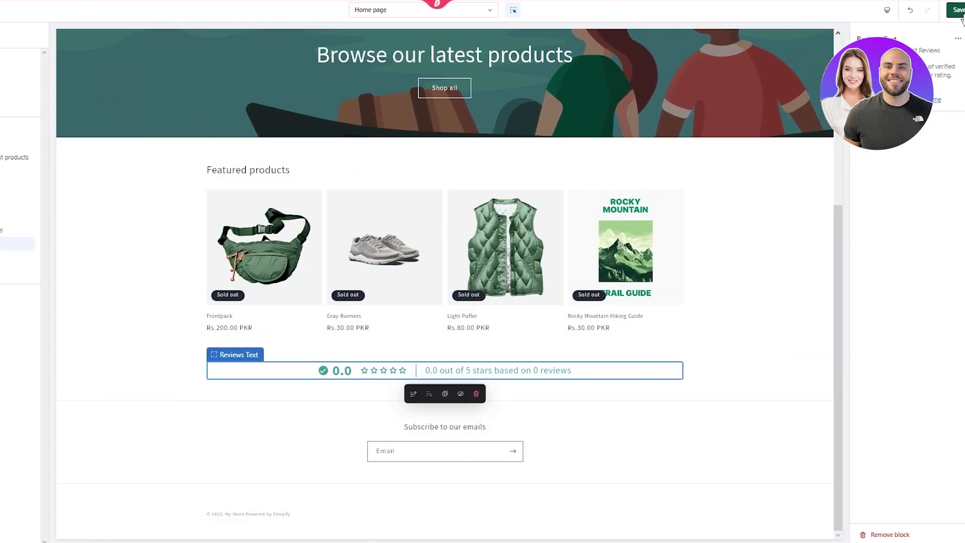
{"action": "left_click", "coordinate": [964, 10]}
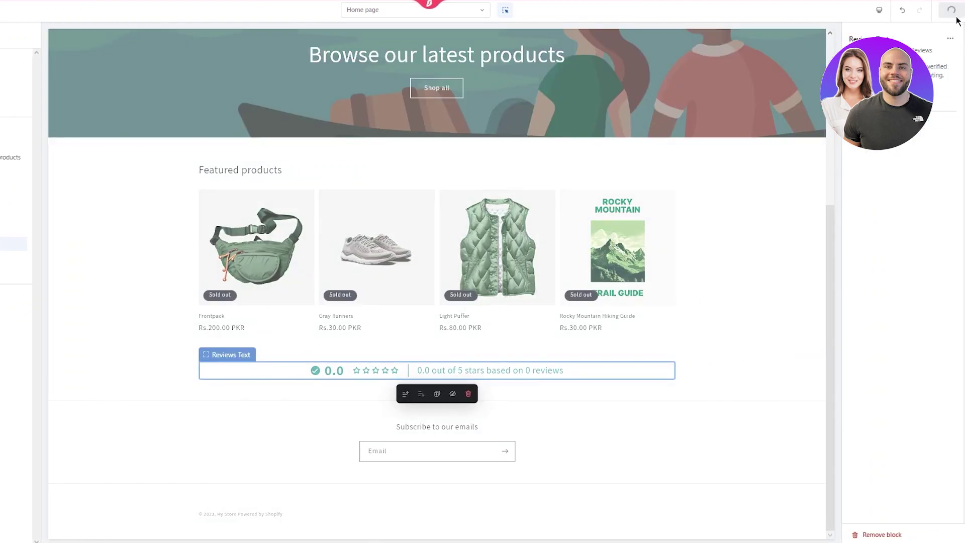